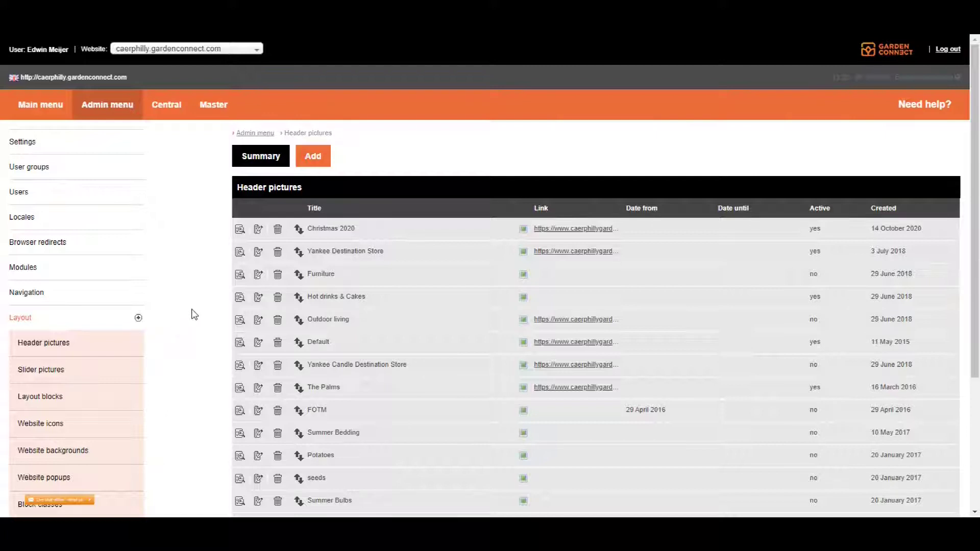
- Open the Christmas 2020 header picture's edit form with its Title field in focus
click(259, 231)
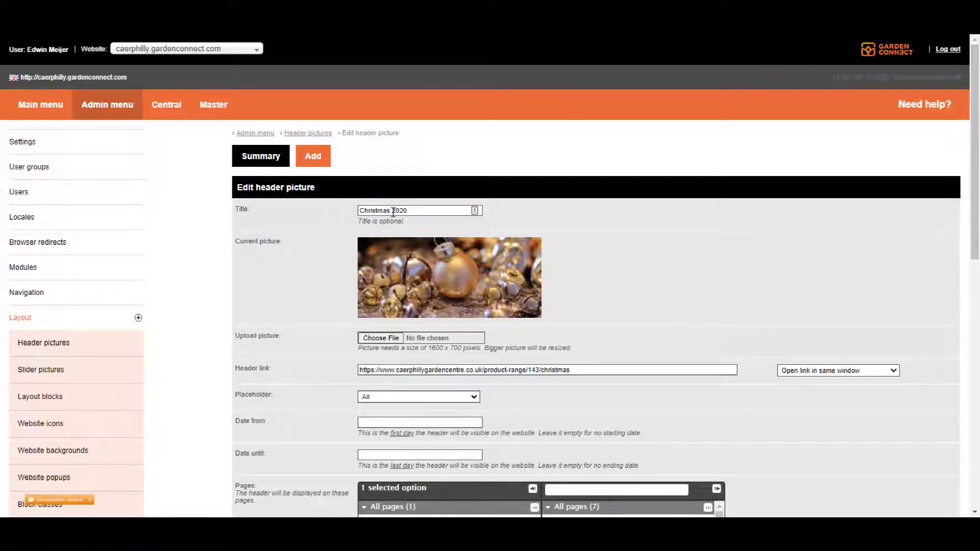
click(393, 213)
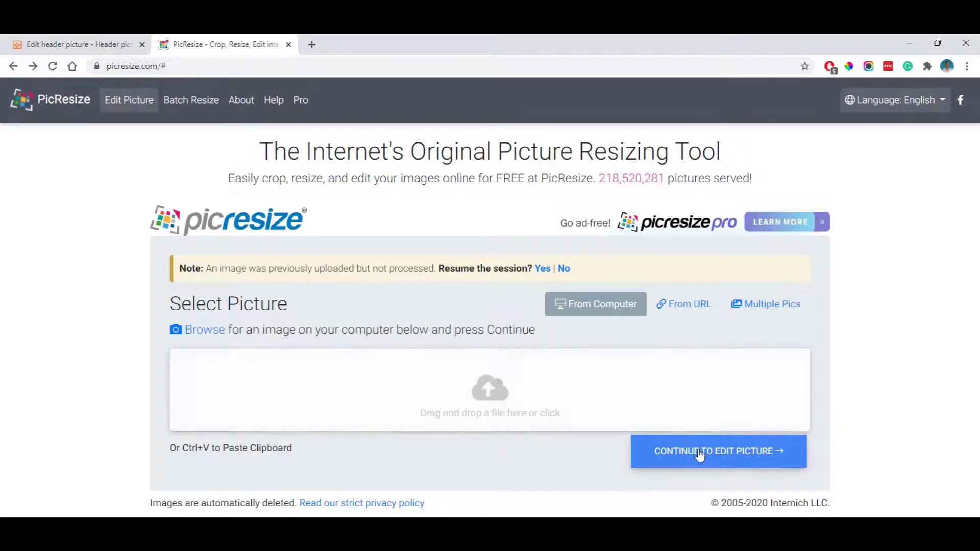
- Crop the uploaded picture to a wide strip across the potted plants, down to the bottom edge
click(700, 457)
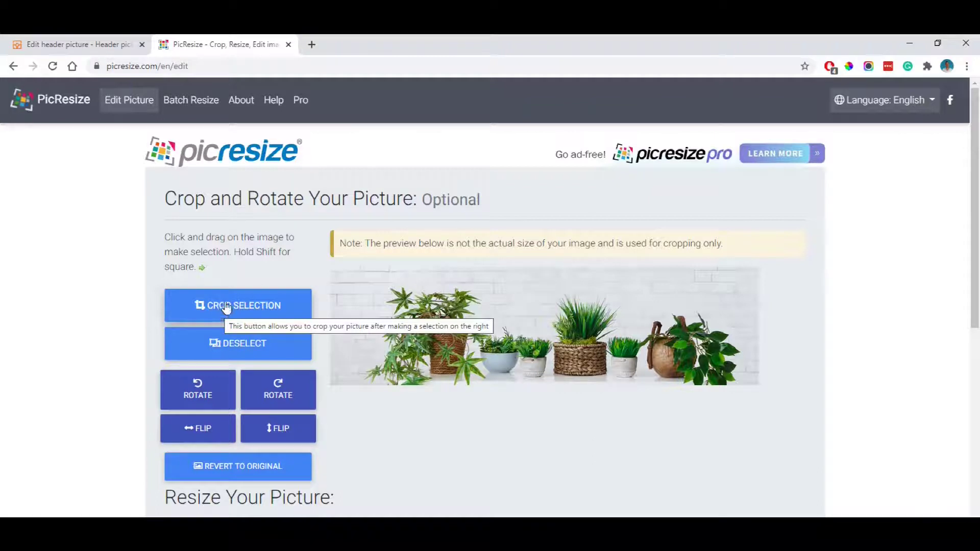
click(220, 309)
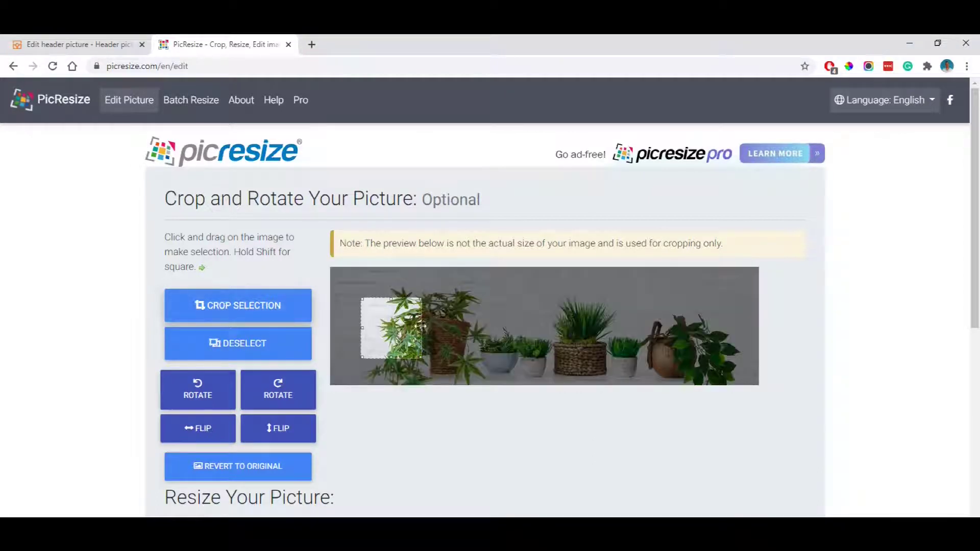
drag(422, 324, 744, 343)
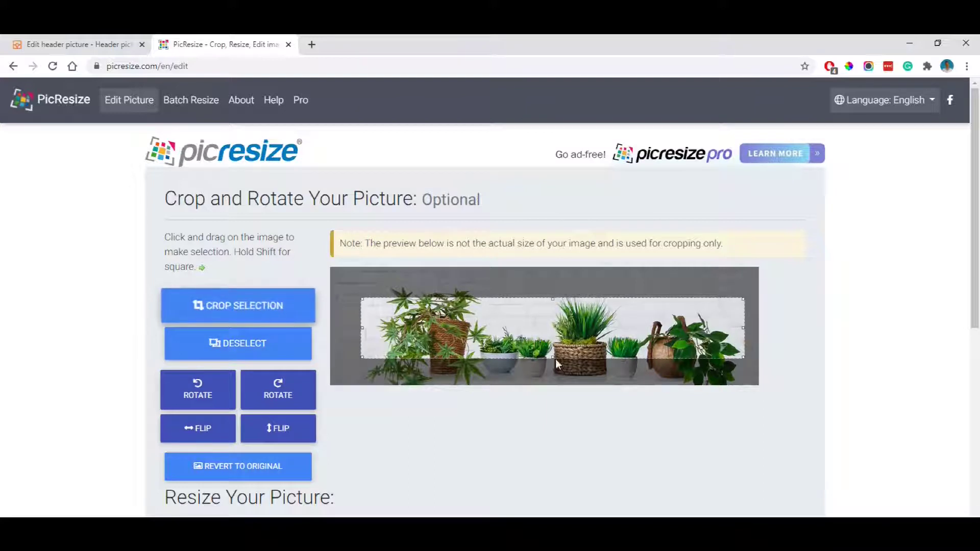
drag(554, 360, 556, 385)
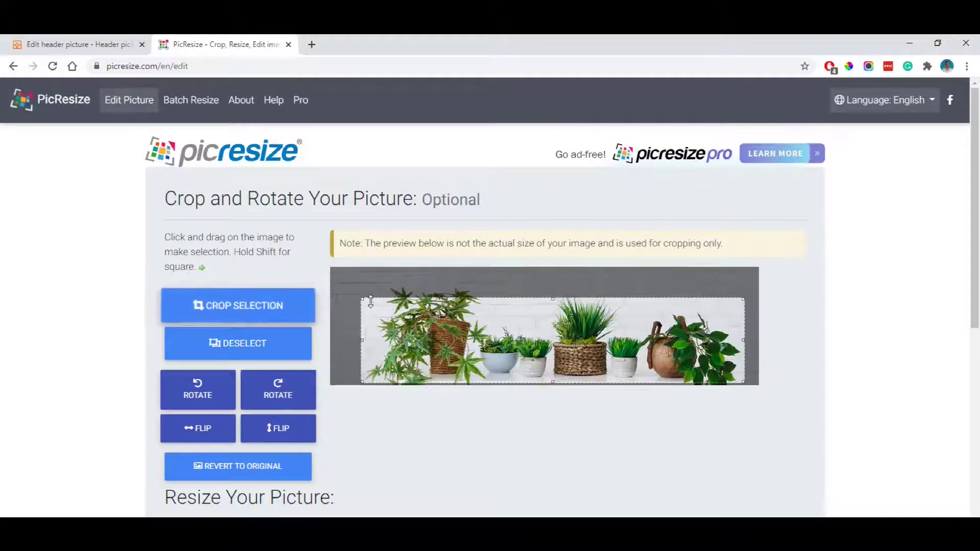
drag(360, 298, 349, 279)
click(236, 306)
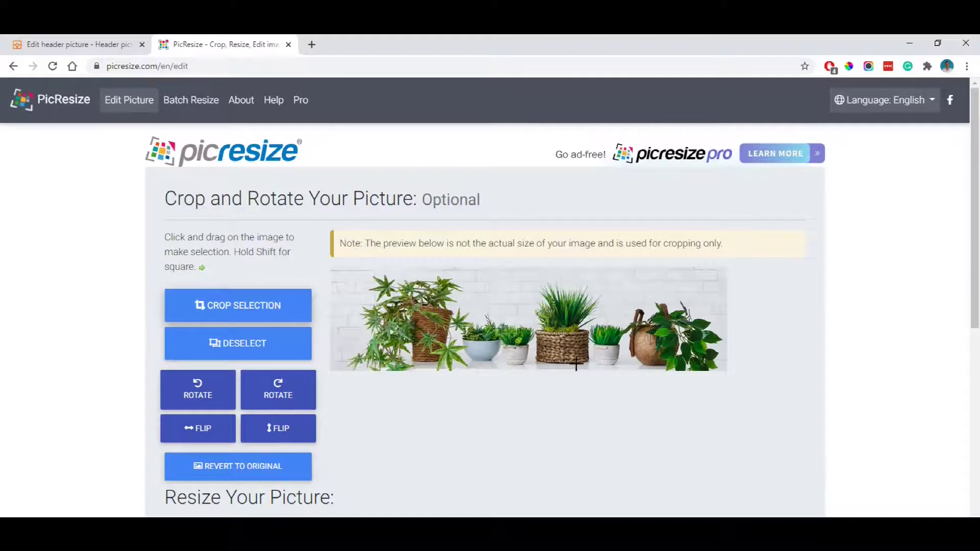
scroll(563, 374, down, 3)
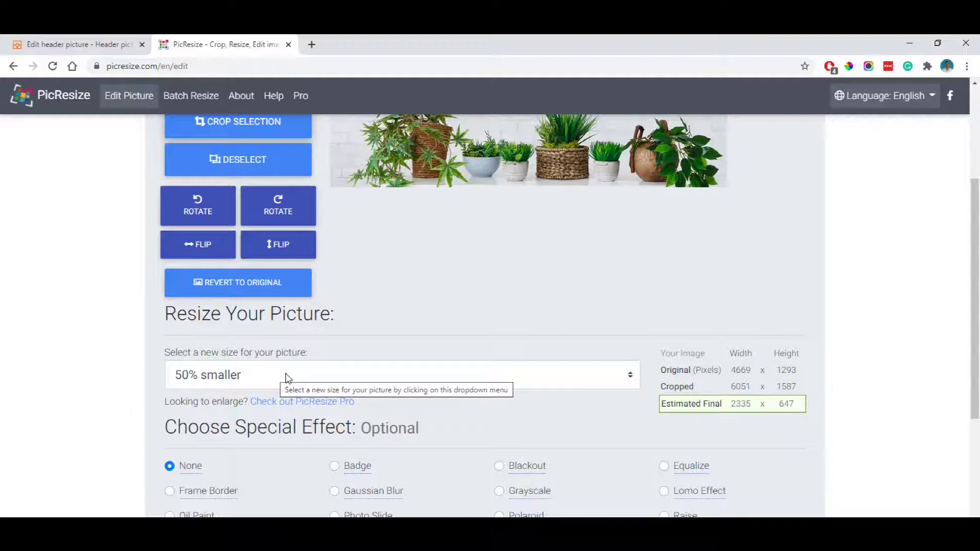
- Set a custom resize width of 1600 pixels and PNG as the output format
click(70, 40)
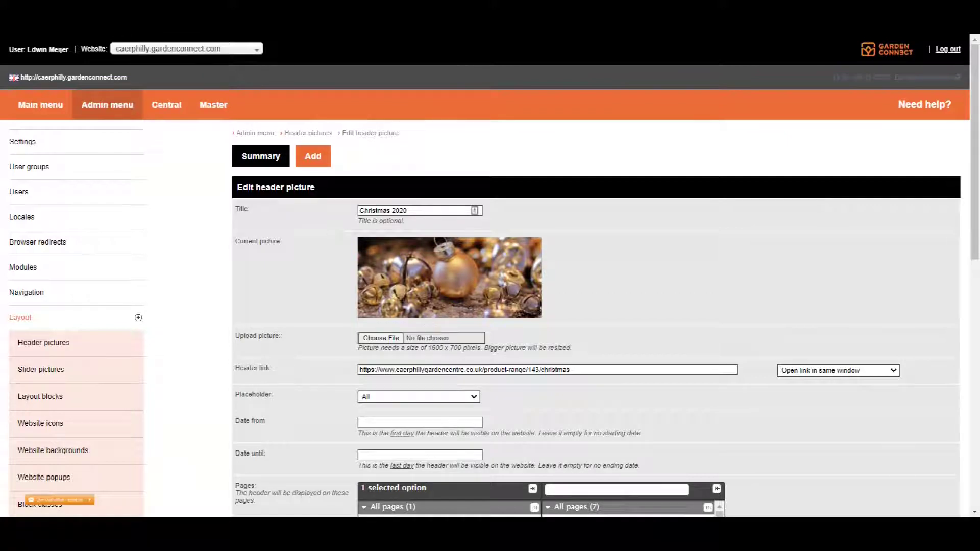
scroll(444, 332, down, 1)
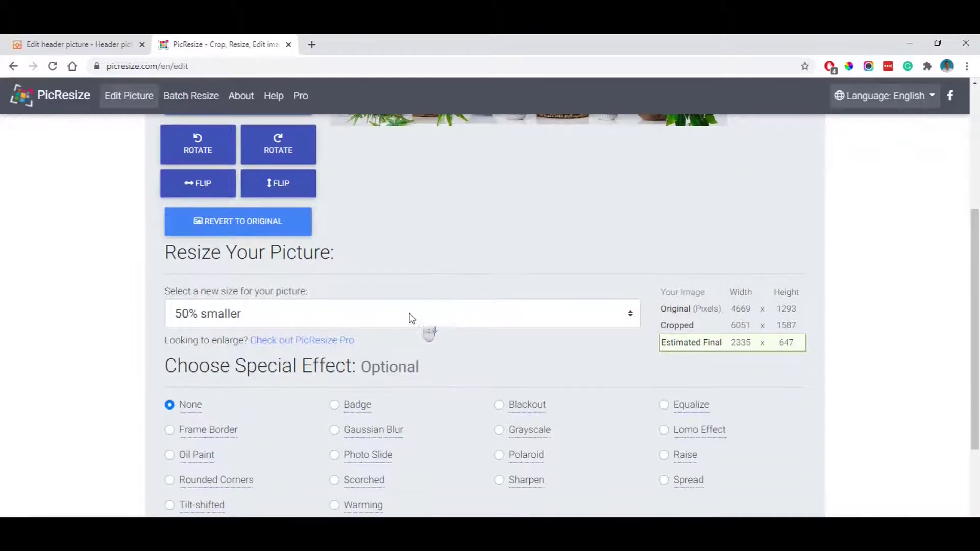
click(410, 316)
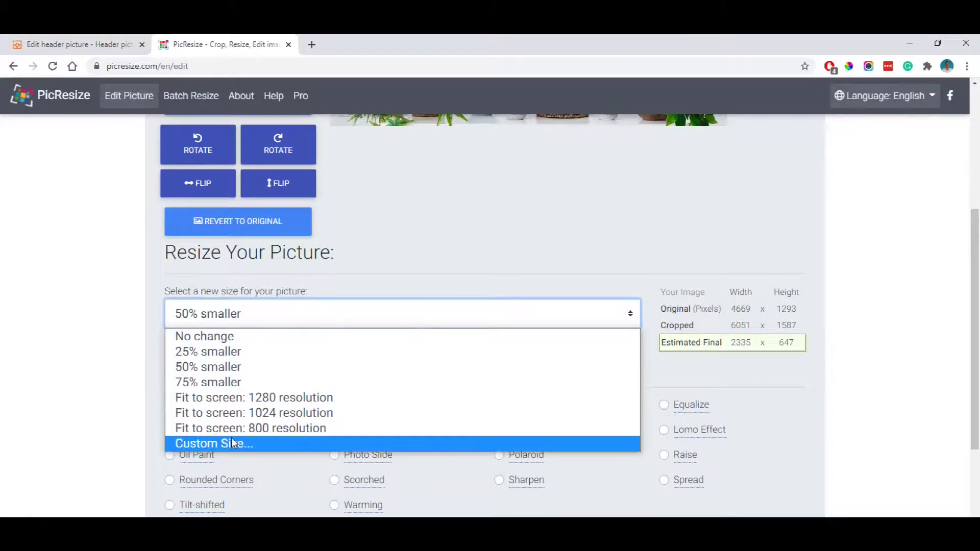
click(234, 441)
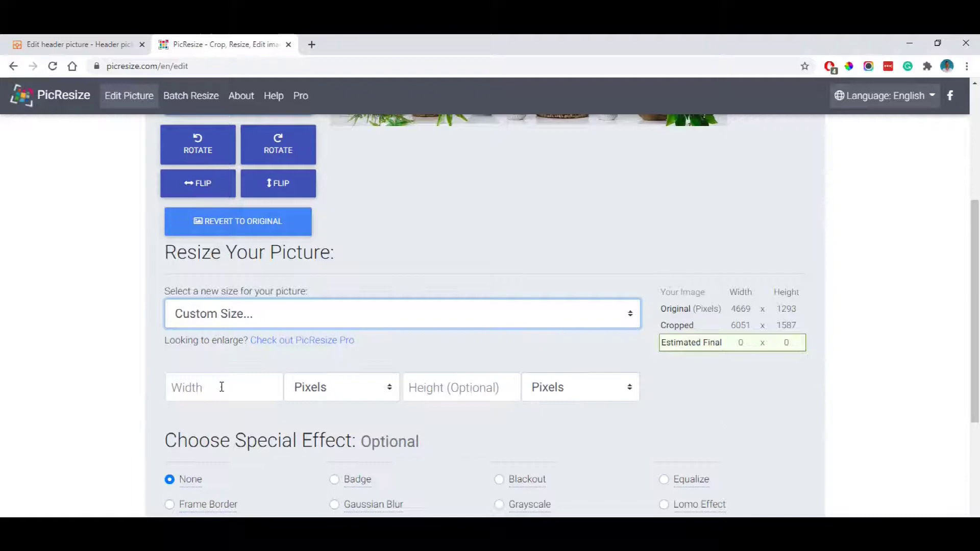
click(219, 385)
click(81, 45)
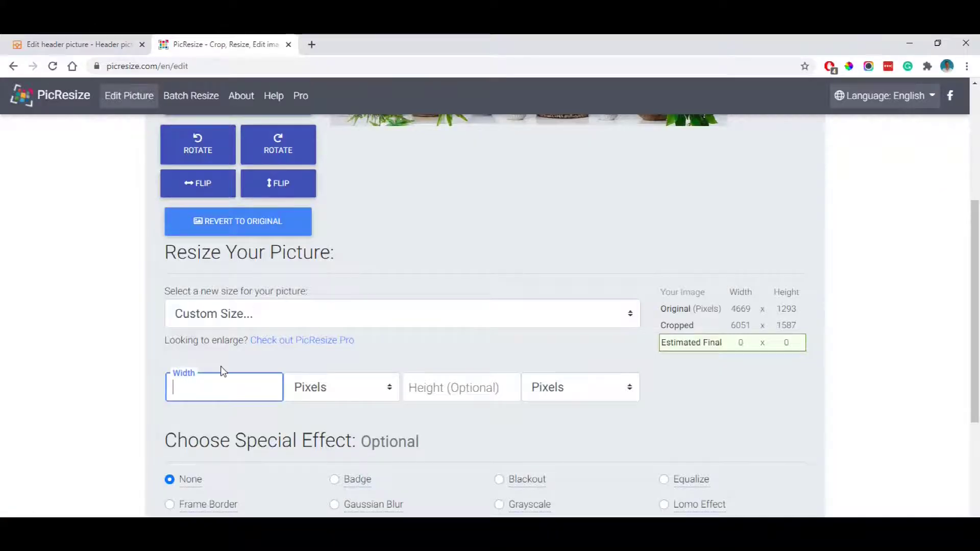
text(1600)
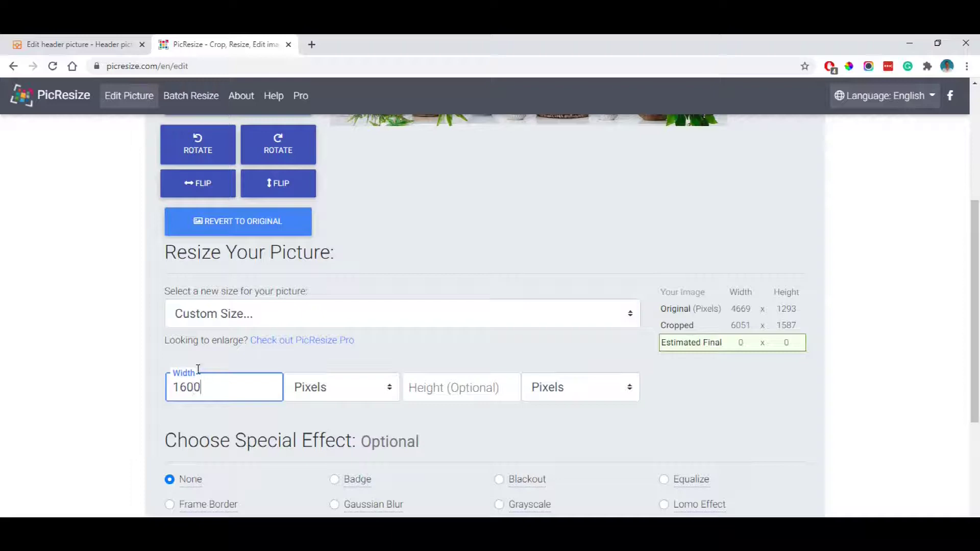
click(154, 371)
scroll(216, 354, down, 2)
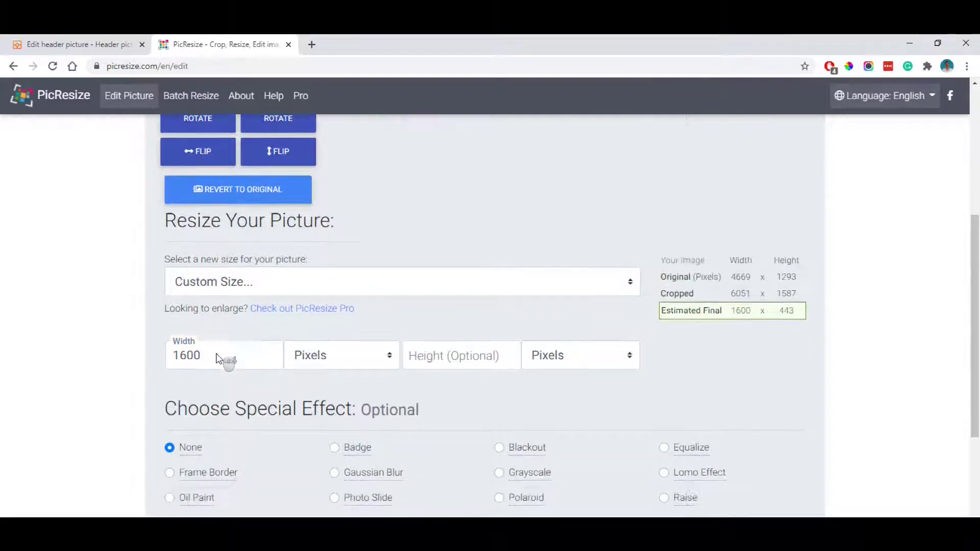
scroll(216, 353, down, 2)
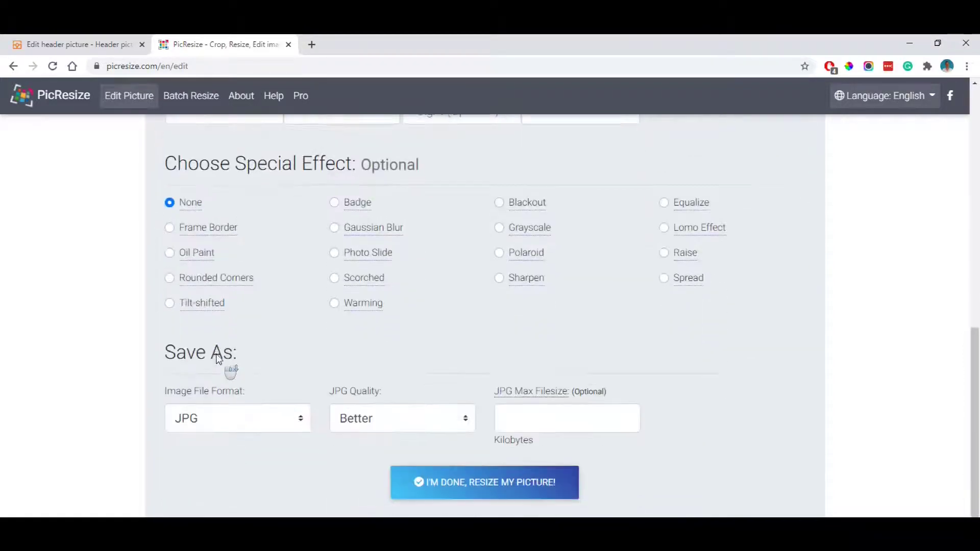
click(231, 420)
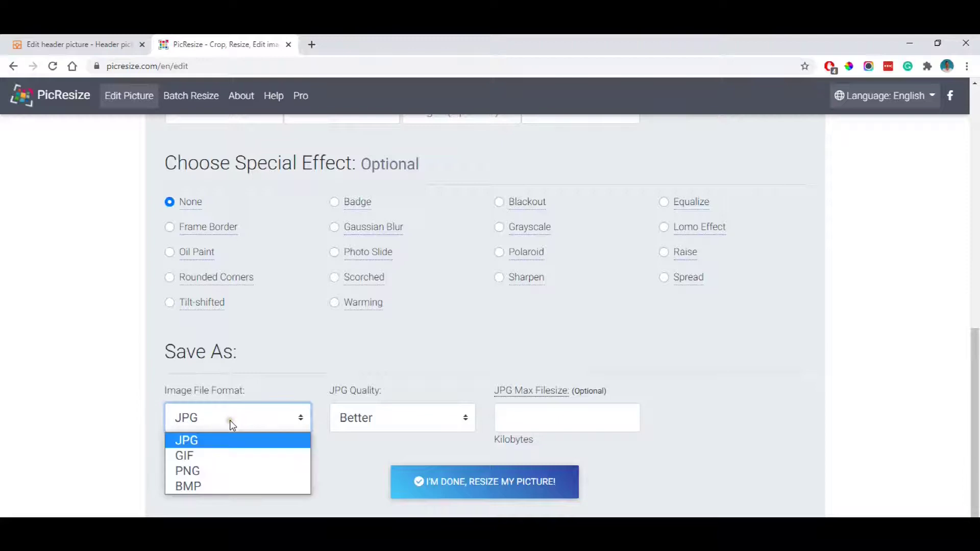
click(194, 469)
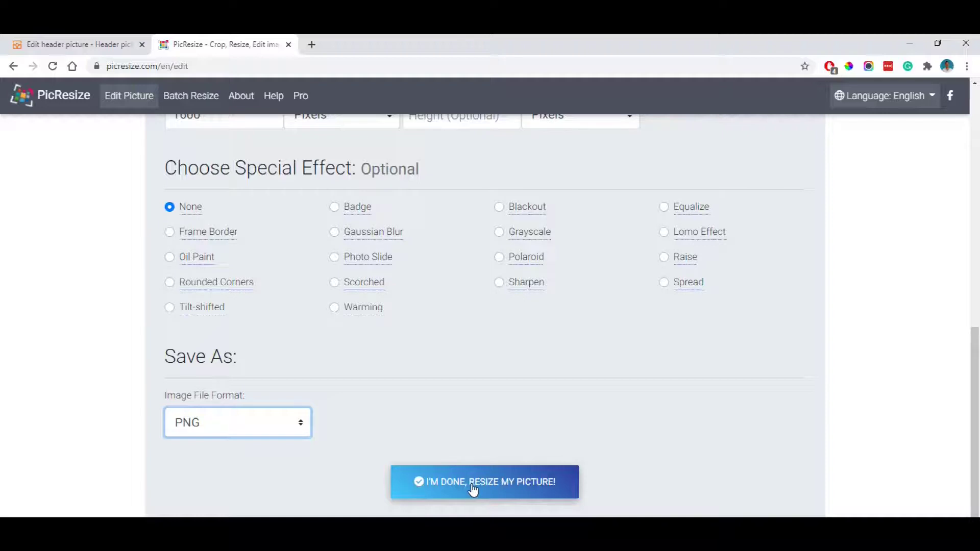
- Return to the Christmas 2020 header form and review its product-range link's open-in-window option
click(73, 39)
scroll(359, 227, down, 1)
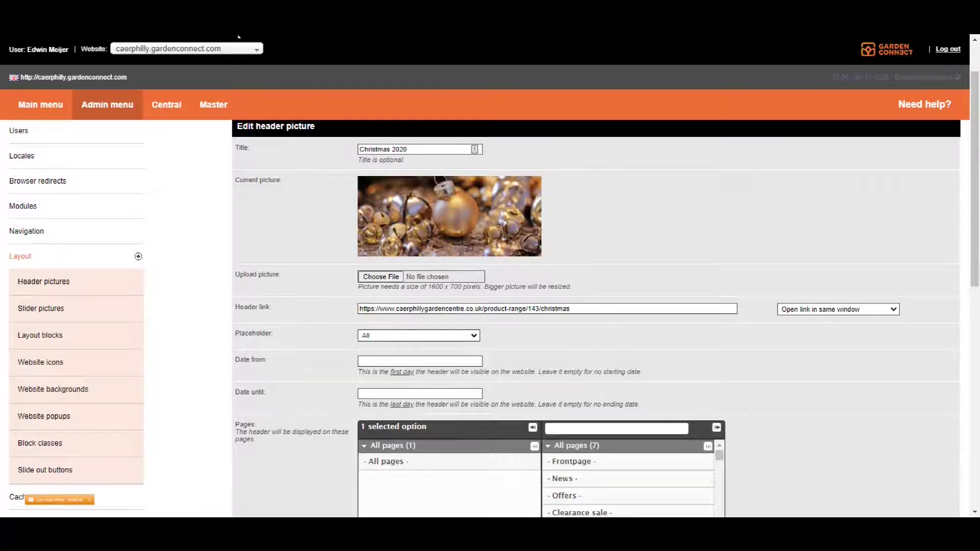
right_click(238, 36)
click(264, 82)
click(573, 309)
click(823, 310)
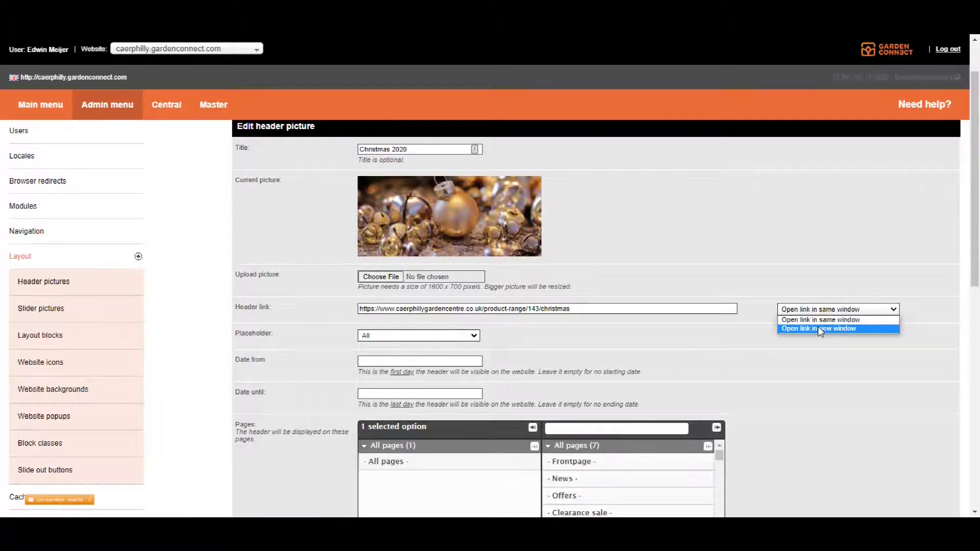
scroll(613, 314, down, 1)
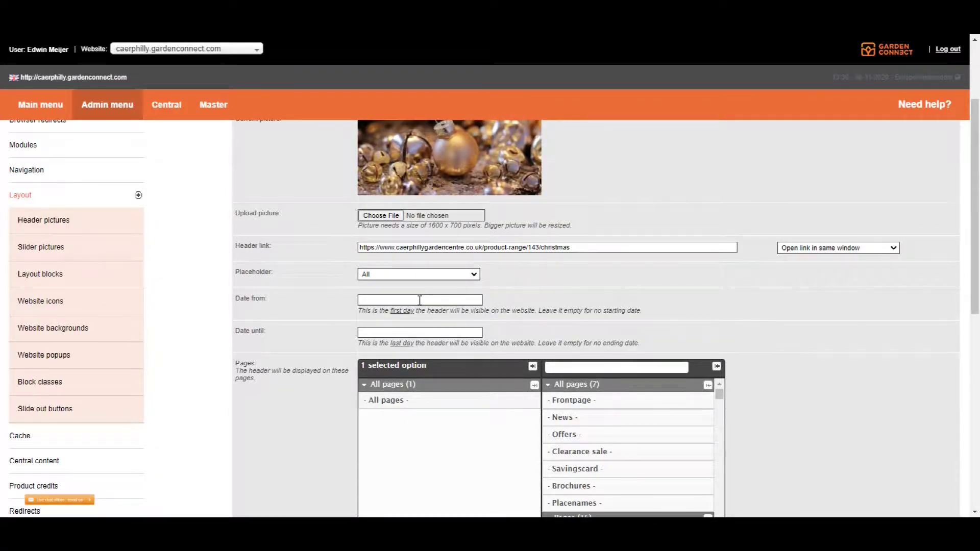
scroll(420, 301, up, 1)
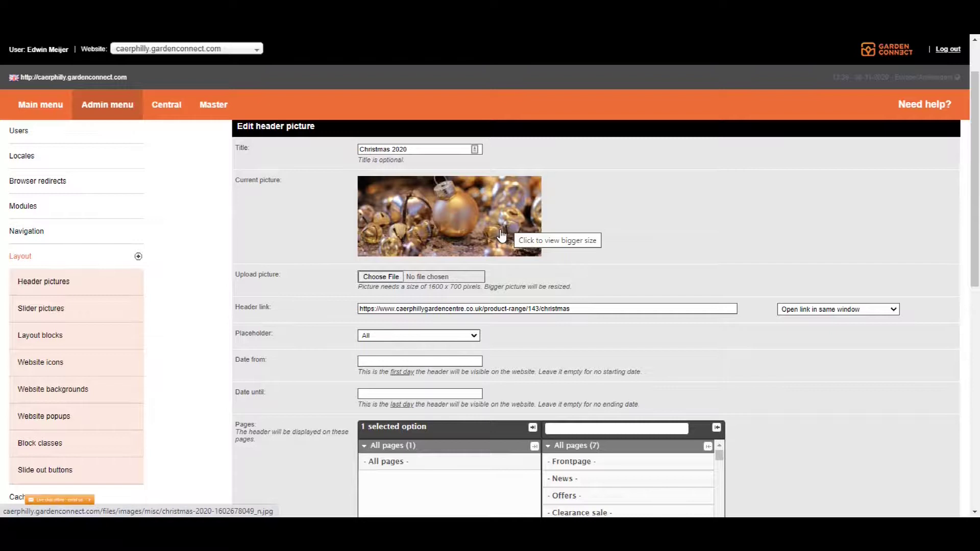
- Pick 15 Nov 2020 as Date from and 3 Jan 2021 as Date until
click(413, 362)
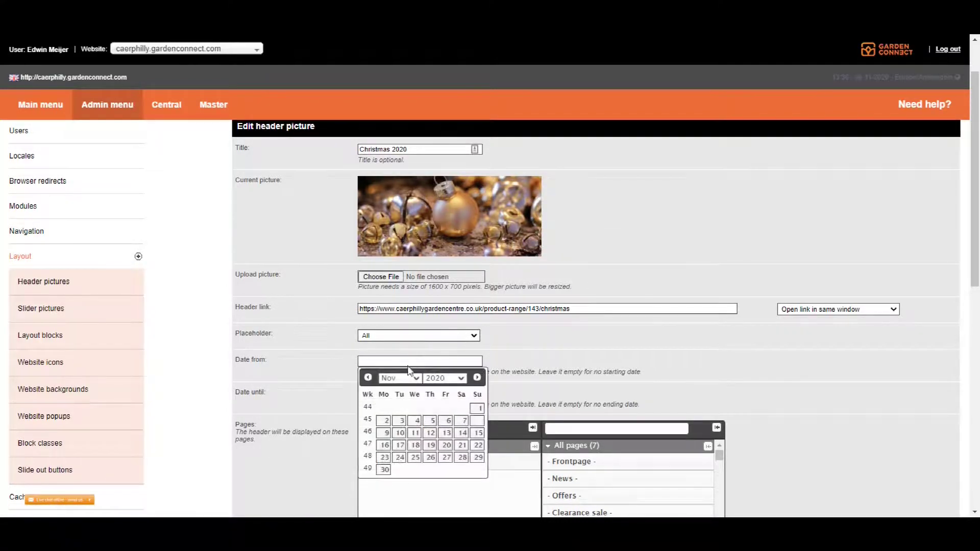
click(476, 432)
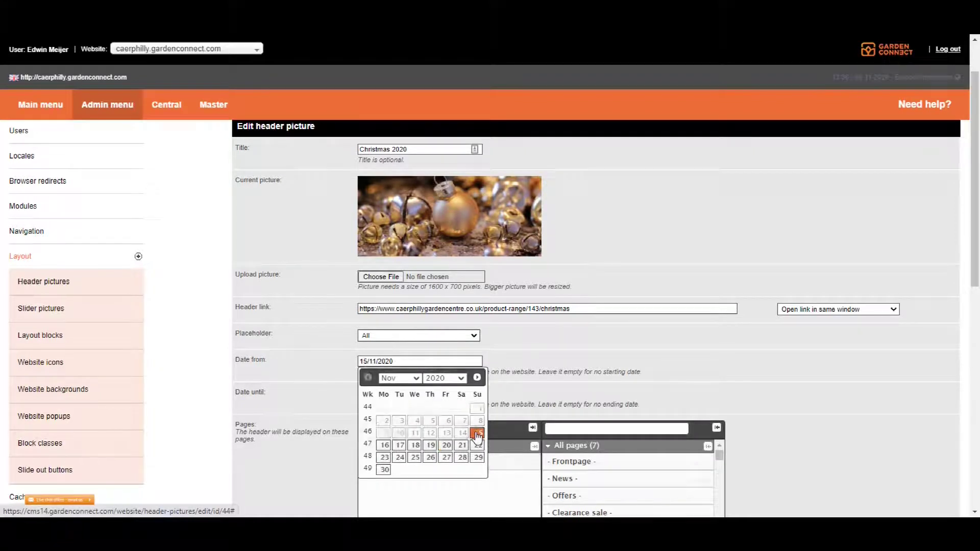
click(423, 396)
click(476, 411)
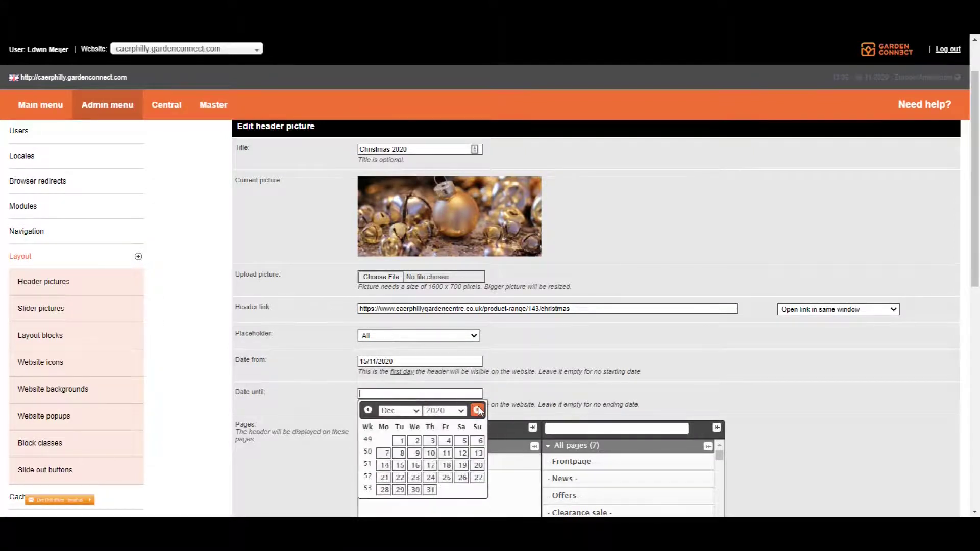
click(476, 441)
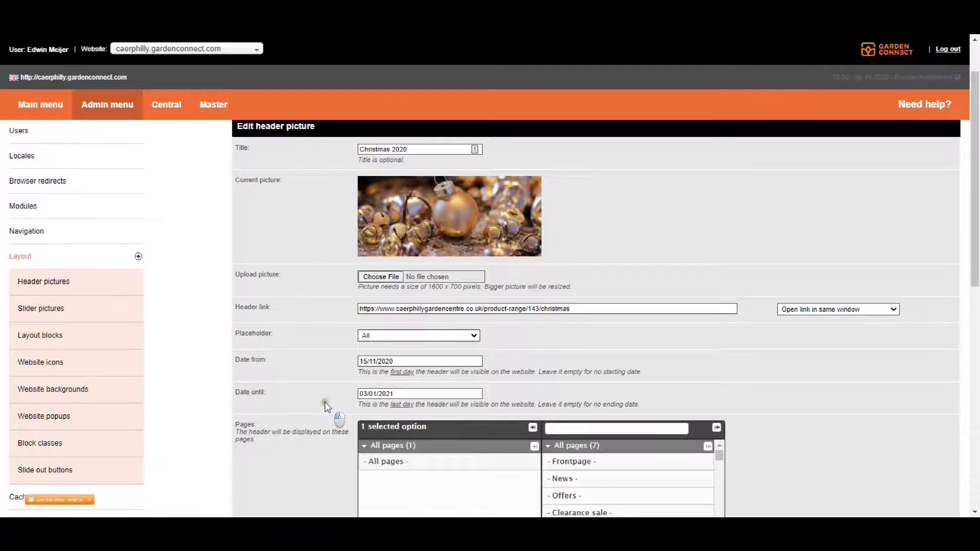
scroll(325, 402, down, 1)
scroll(305, 349, down, 1)
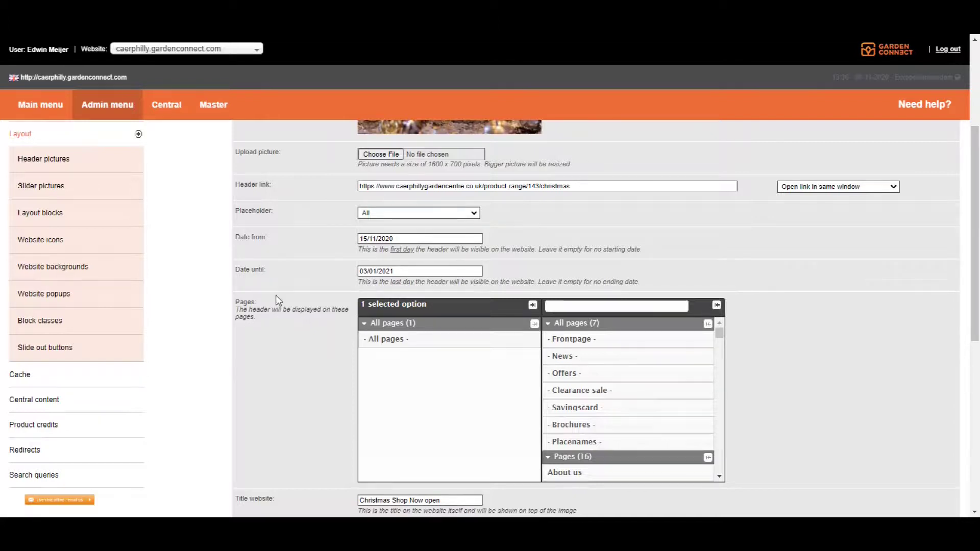
- Replace All pages with Frontpage and About us in the Pages selector
click(440, 346)
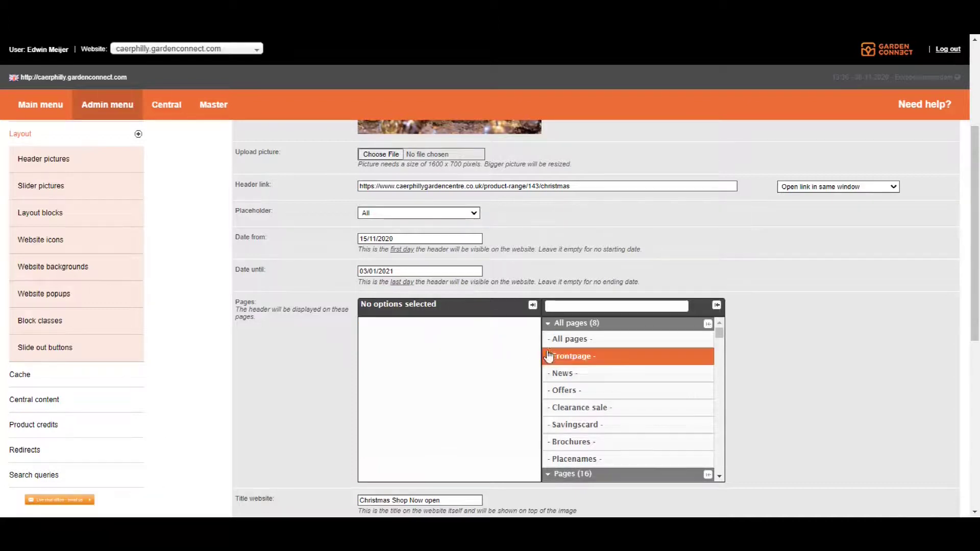
click(575, 360)
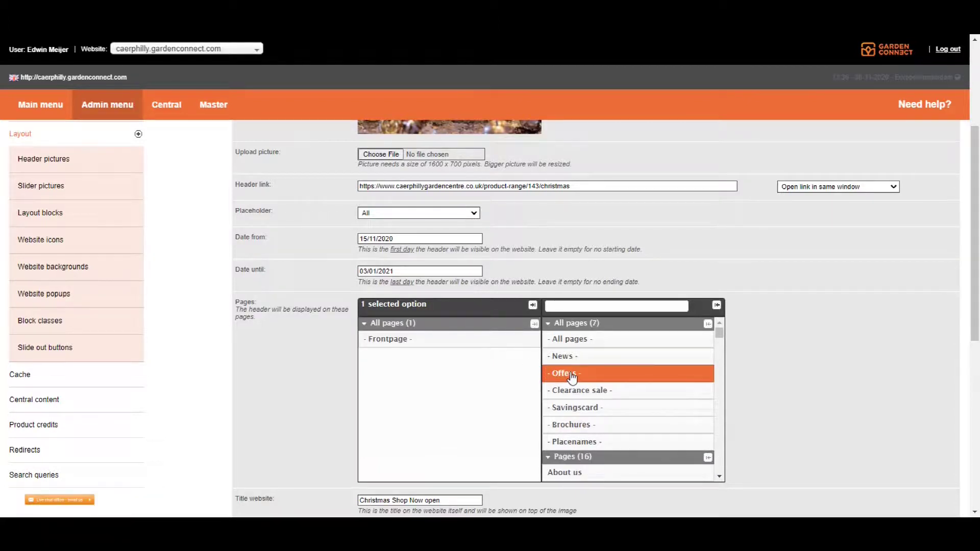
scroll(571, 377, down, 1)
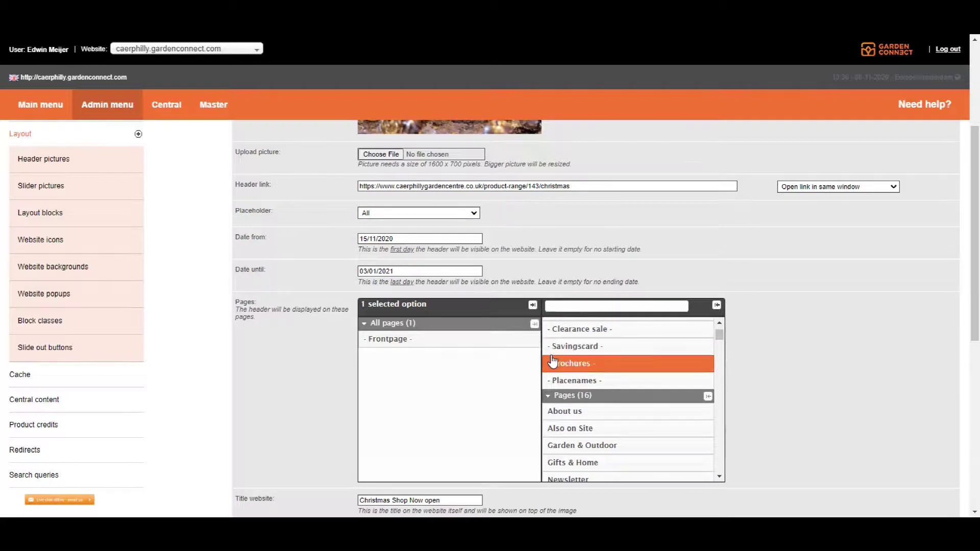
click(591, 415)
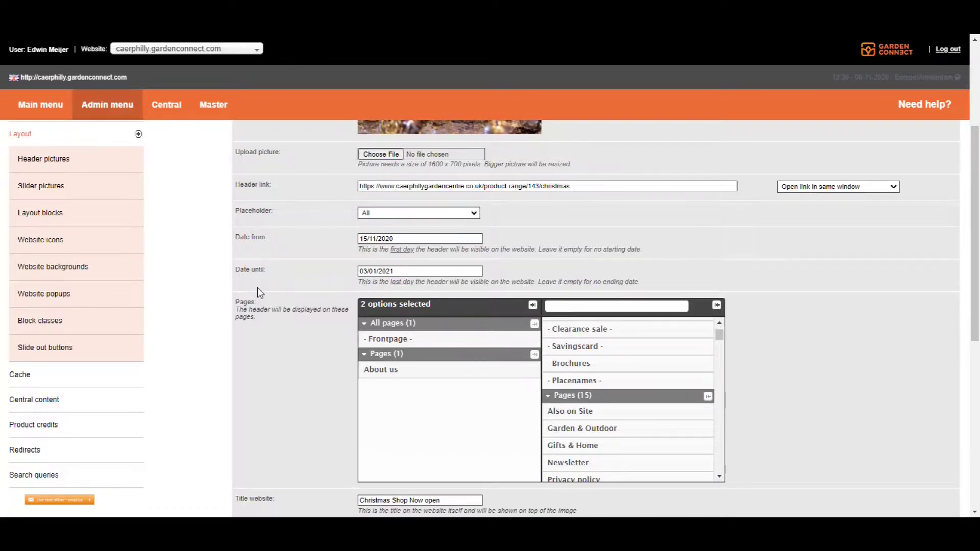
scroll(298, 293, down, 3)
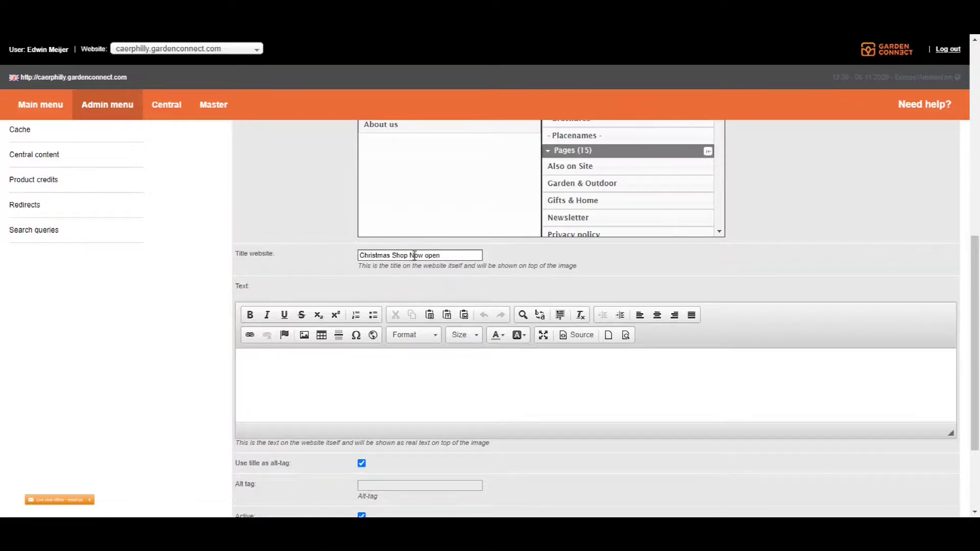
- Untick 'Use title as alt-tag' and start entering the custom alt tag 'Santa Grotto Birmingham'
click(332, 372)
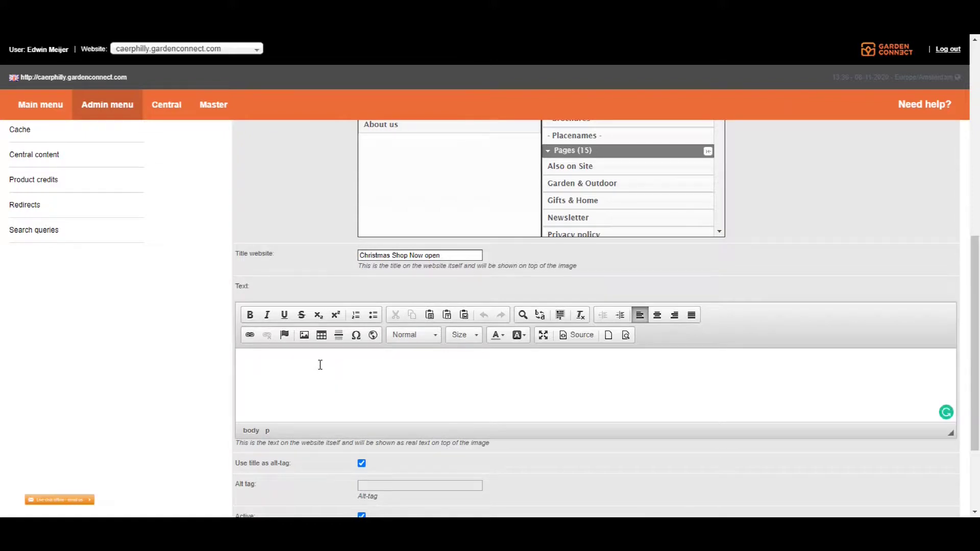
scroll(320, 364, down, 3)
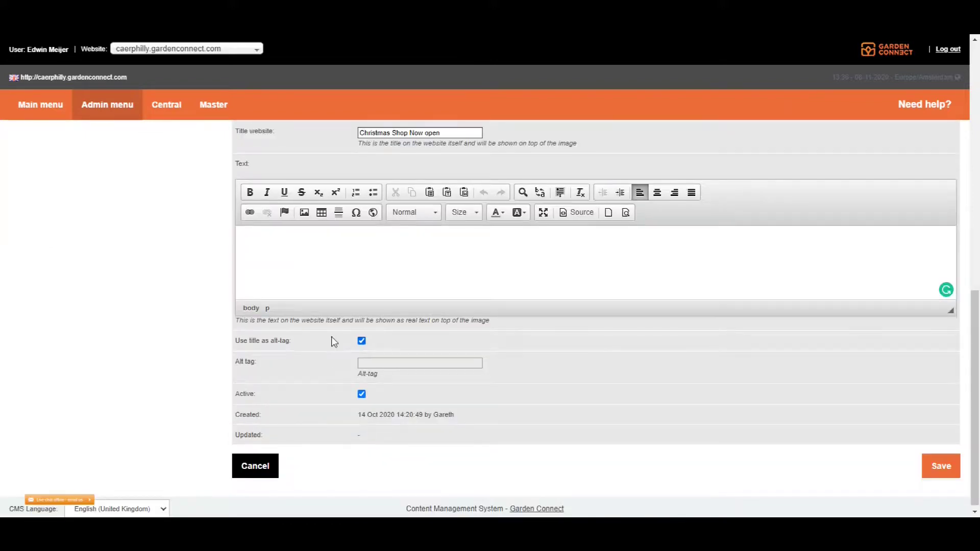
click(362, 341)
click(408, 364)
text(Santa Grott)
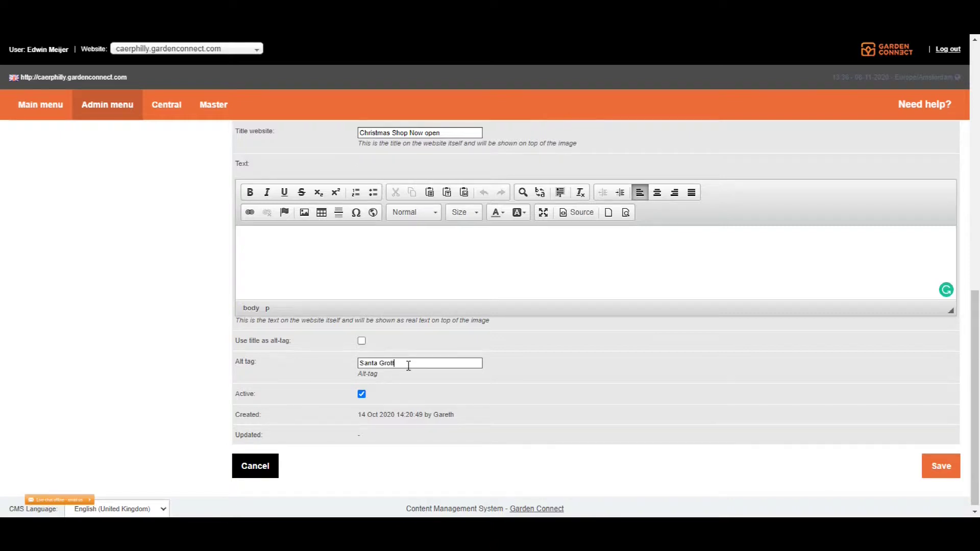
text(o Birmingham)
- Cancel the edit form and drag Yankee Destination Store above Christmas 2020
click(257, 469)
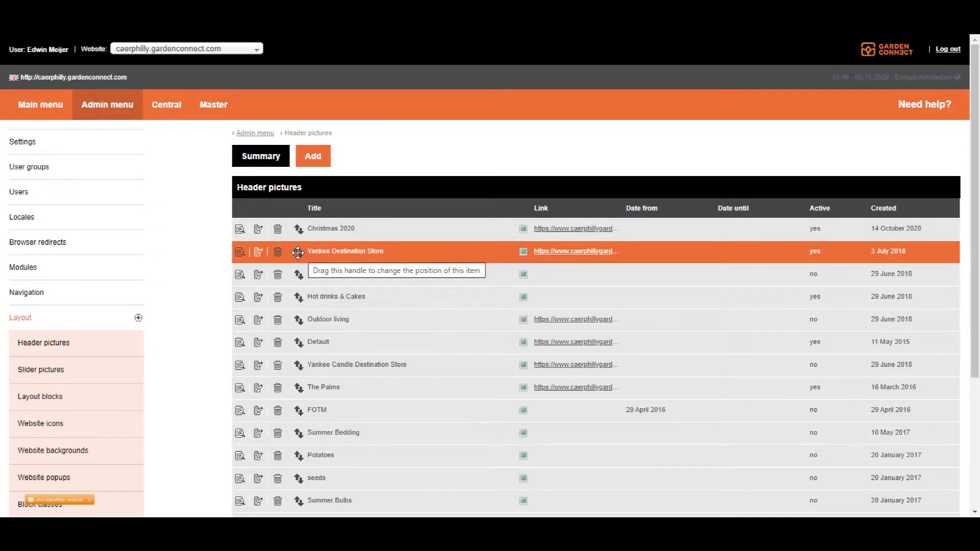
drag(296, 253, 301, 229)
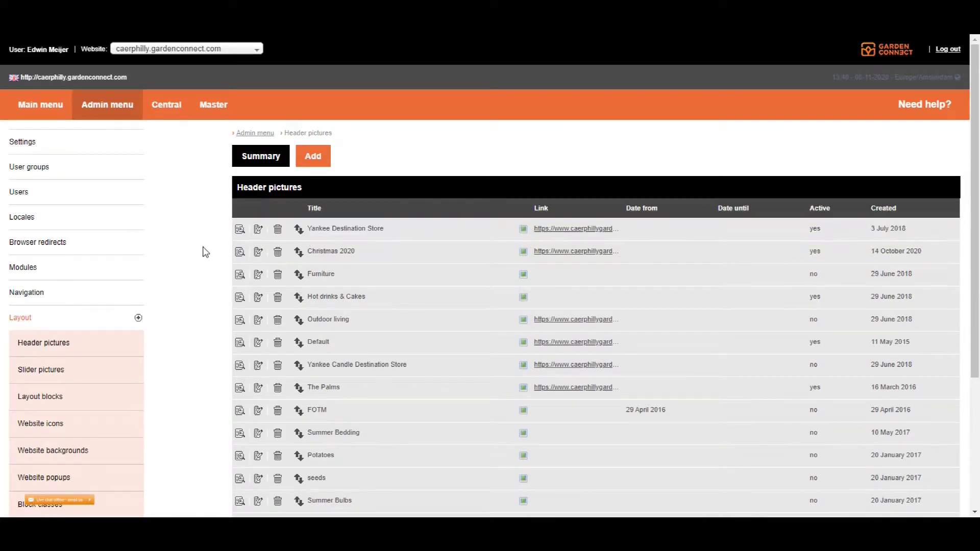
scroll(219, 279, down, 2)
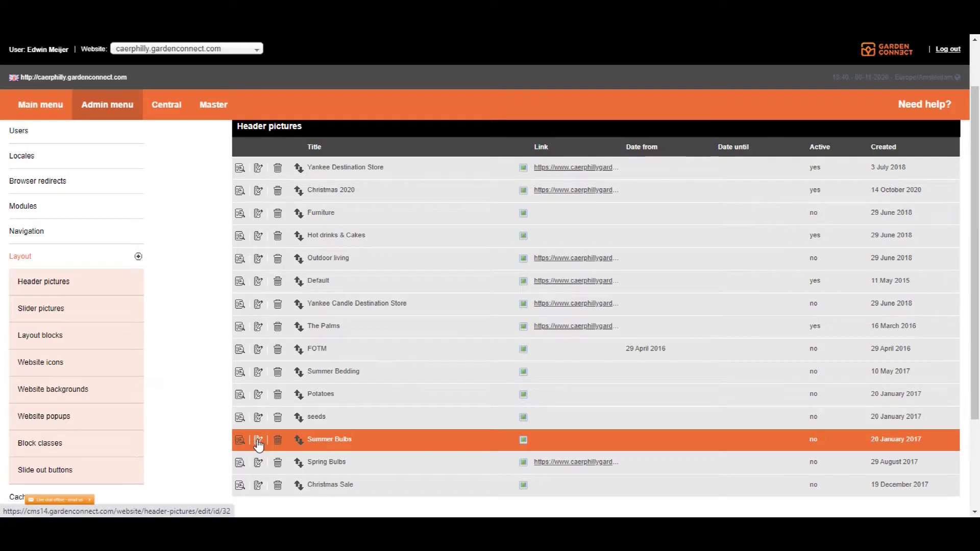
click(258, 444)
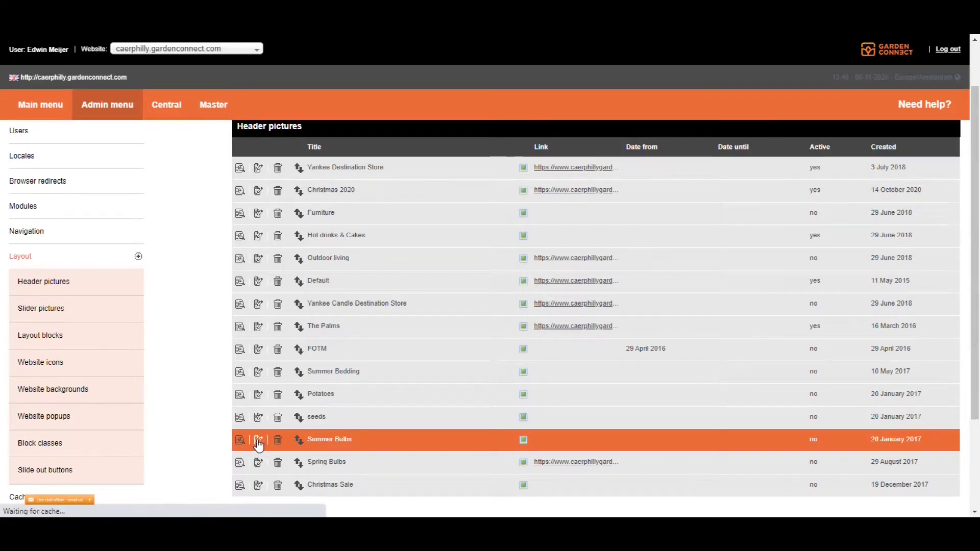
scroll(344, 343, down, 5)
scroll(359, 392, down, 3)
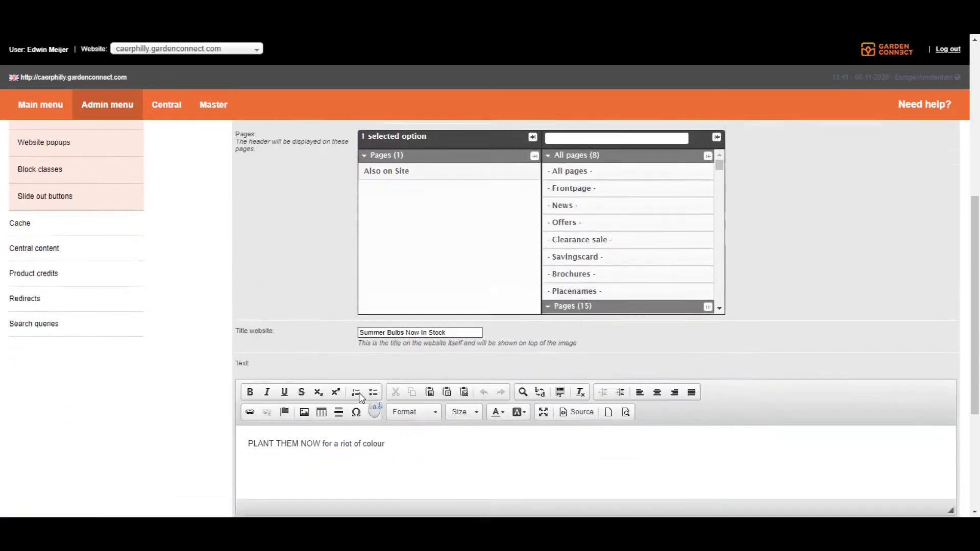
scroll(359, 393, down, 3)
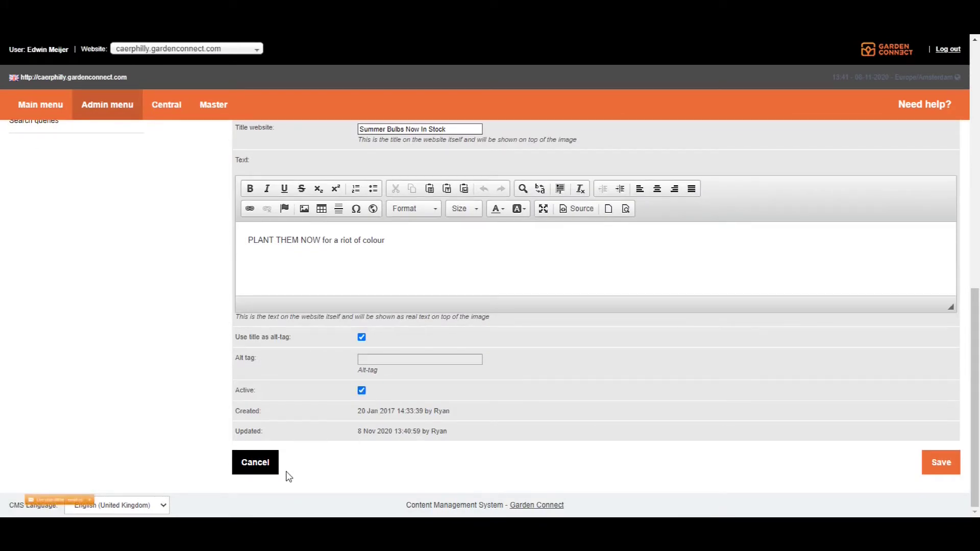
click(251, 462)
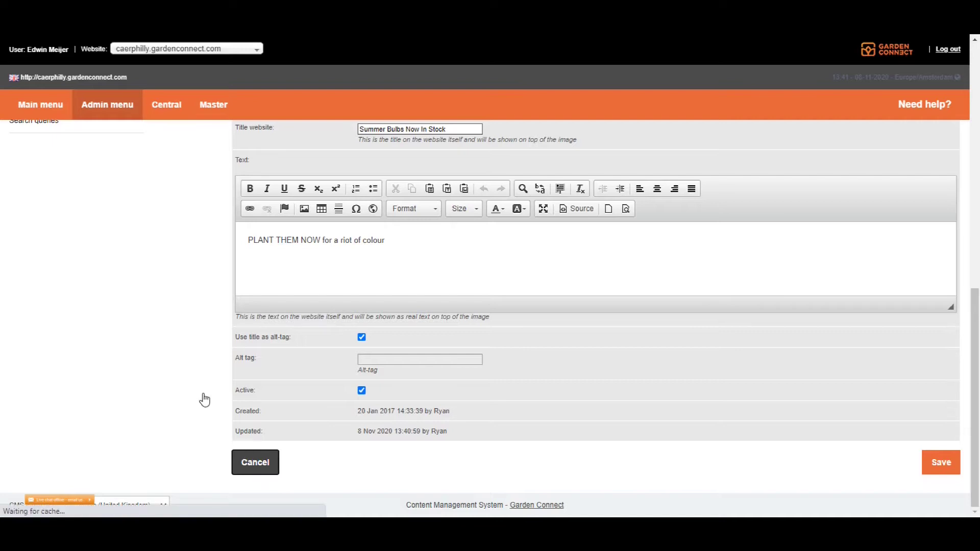